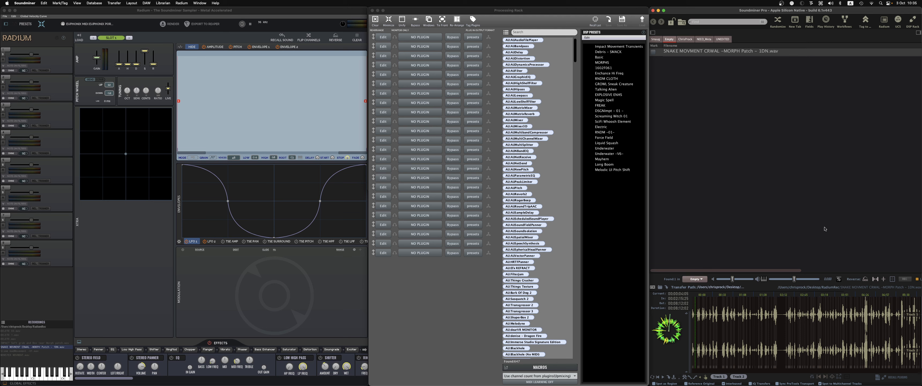
# - Recall the Radium patches embedded in the selected sound file
pyautogui.click(878, 380)
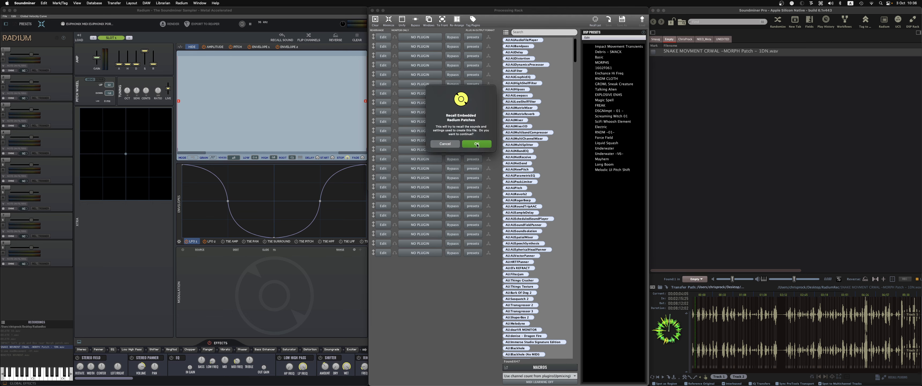
pyautogui.click(476, 143)
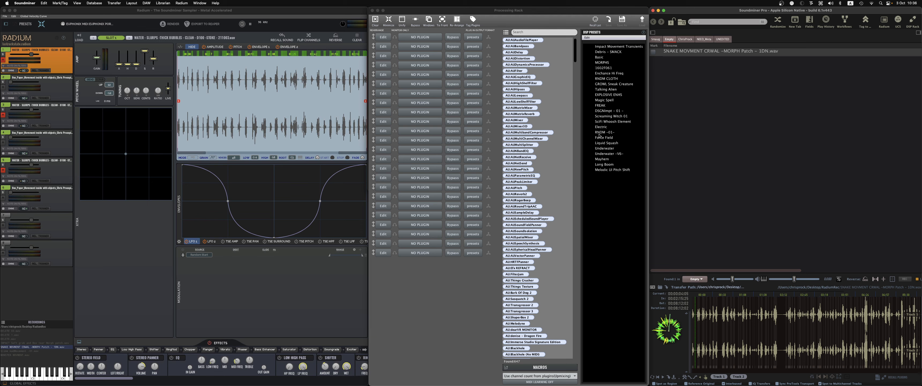
# - Recall the plug-in rack settings embedded in the same file
pyautogui.click(896, 378)
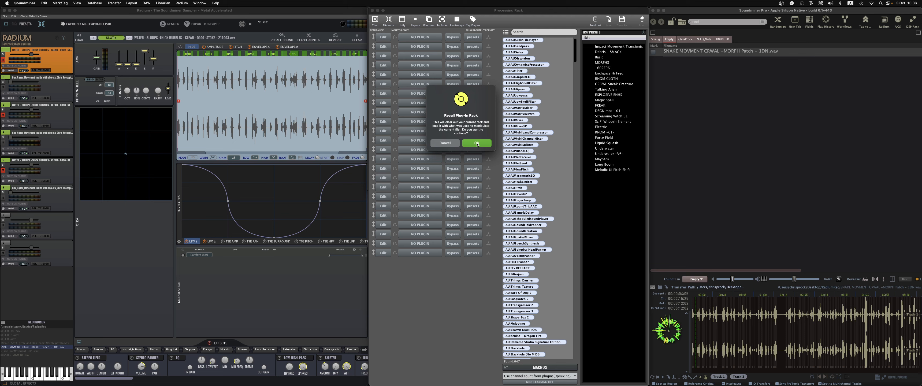
pyautogui.click(477, 143)
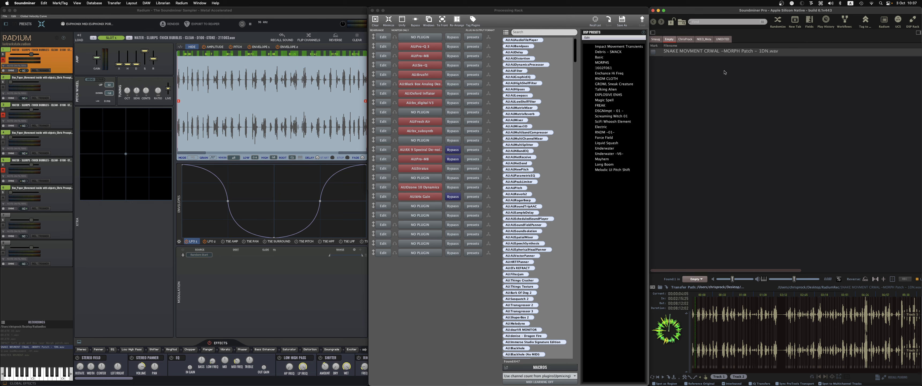
# - Remove the selected record from the Soundminer database
pyautogui.rightClick(714, 54)
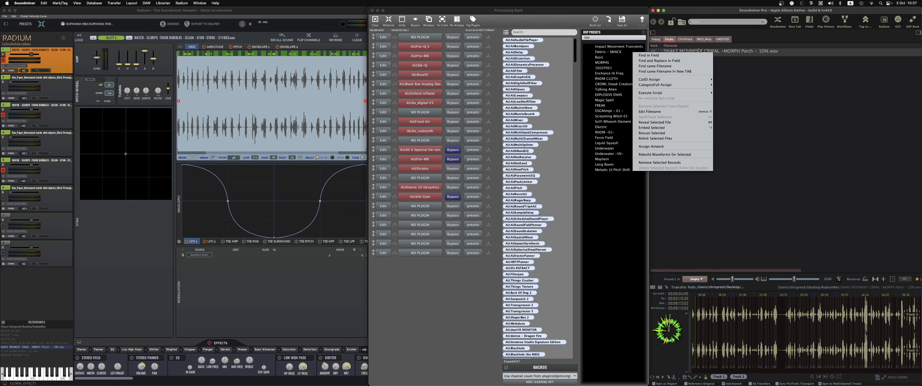
pyautogui.click(690, 163)
pyautogui.click(773, 217)
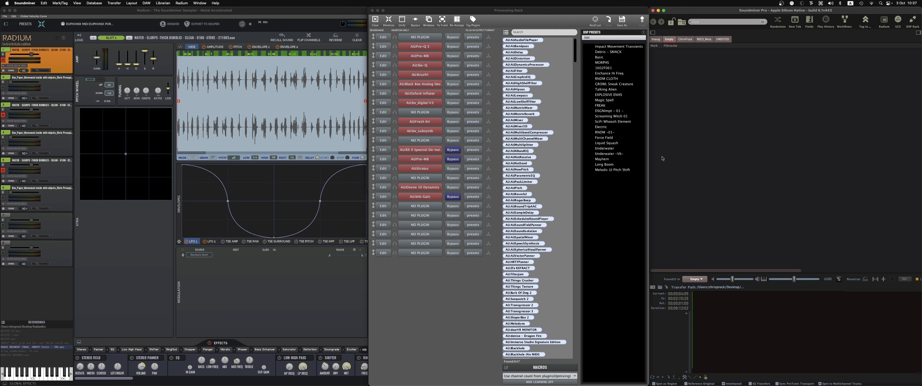
# - Close the rack window and inspect the RadiumRec folder and Desktop files in Finder
pyautogui.click(372, 10)
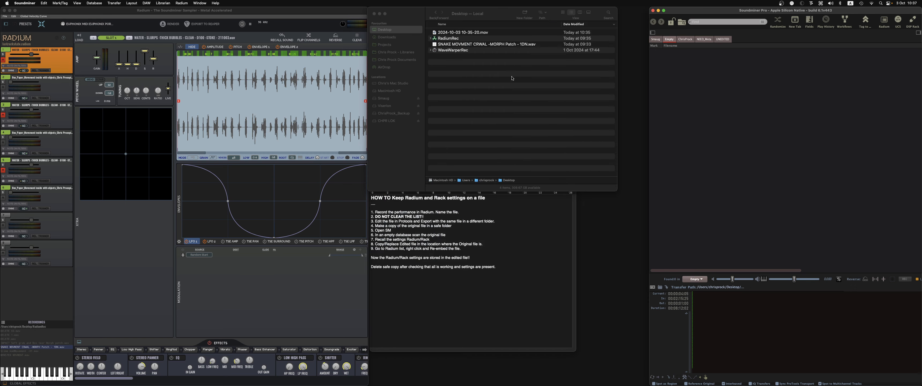
pyautogui.click(519, 116)
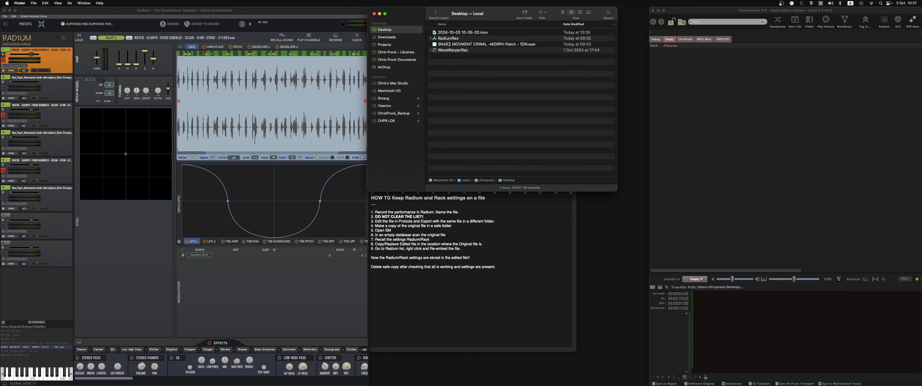
pyautogui.click(431, 38)
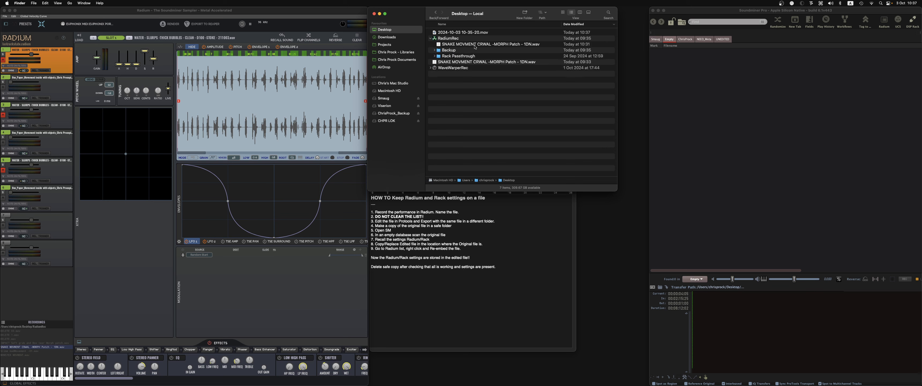
pyautogui.click(466, 45)
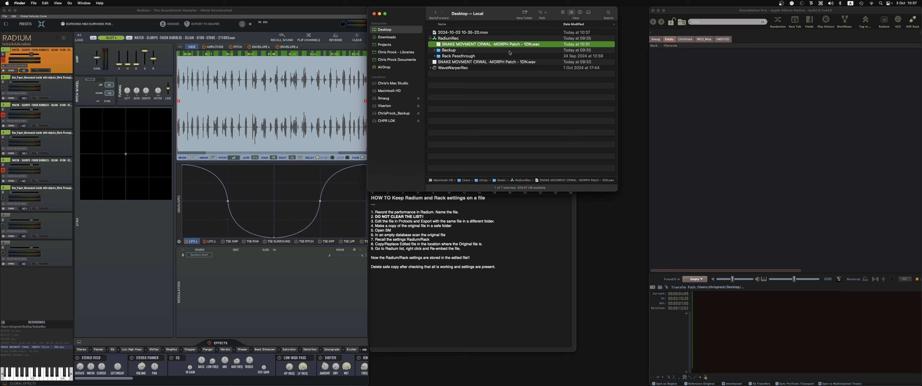
pyautogui.click(506, 63)
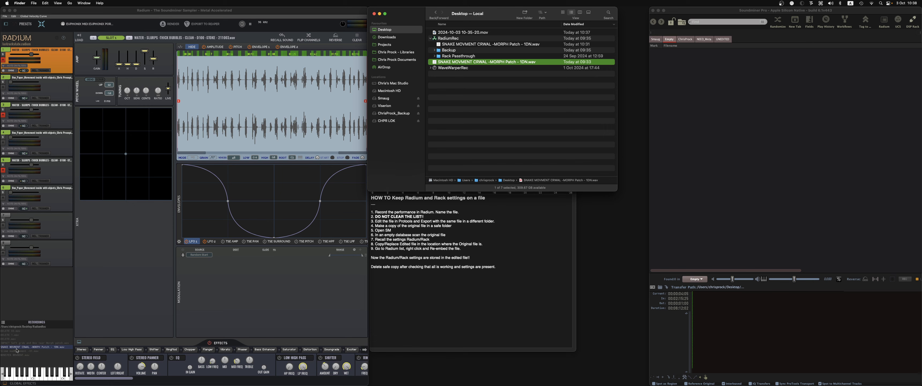
pyautogui.click(490, 83)
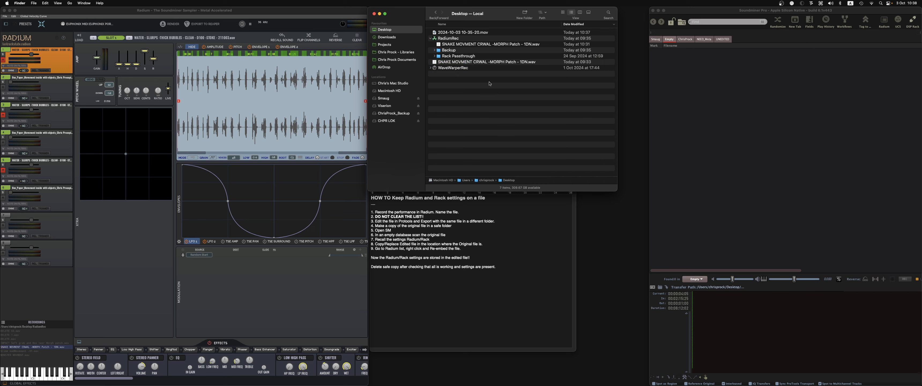
pyautogui.click(489, 62)
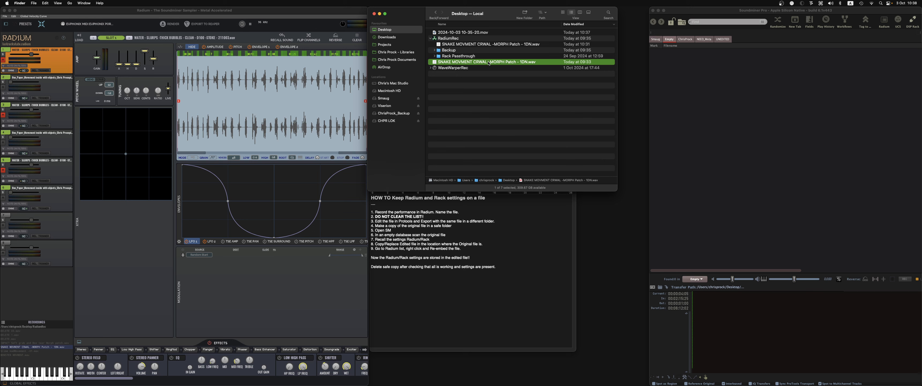
pyautogui.press('Return')
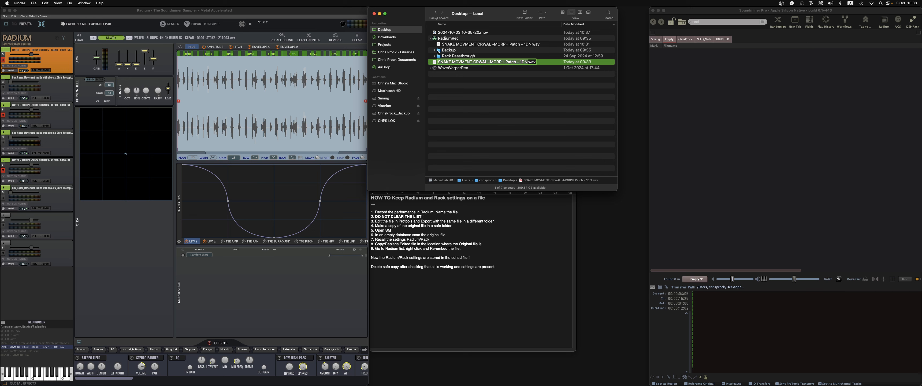
pyautogui.press('Return')
# - Move the Desktop copy of SNAKE MOVEMENT CRWAL -MORPH Patch - 1DN.wav into RadiumRec, replacing the file there
pyautogui.click(435, 51)
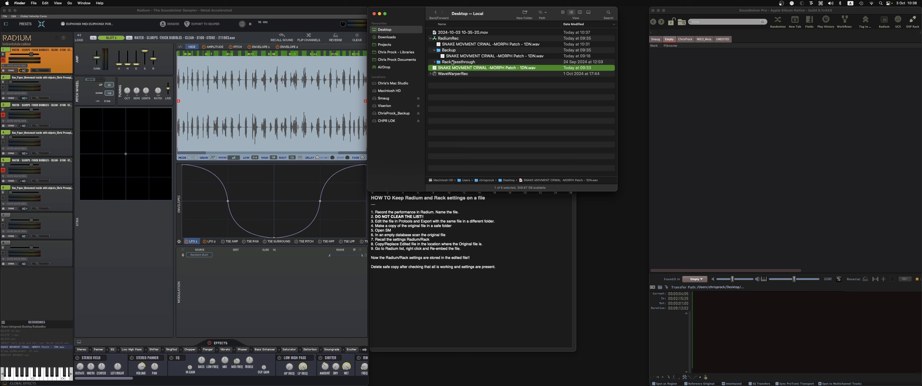
pyautogui.click(435, 50)
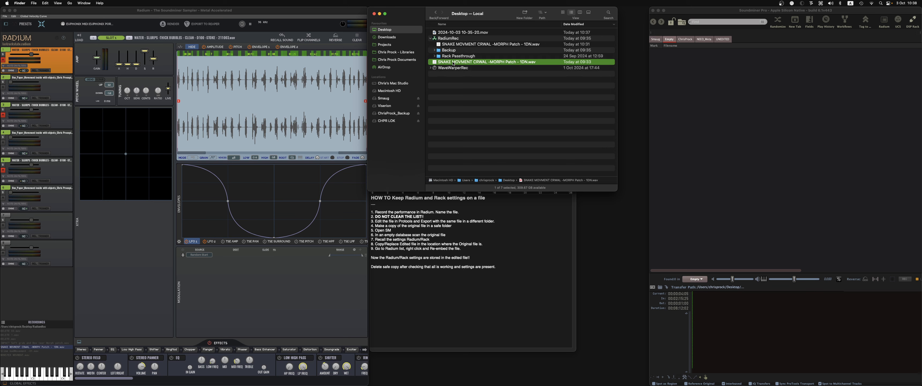
pyautogui.click(453, 62)
pyautogui.press('Escape')
pyautogui.moveTo(465, 61); pyautogui.dragTo(474, 43)
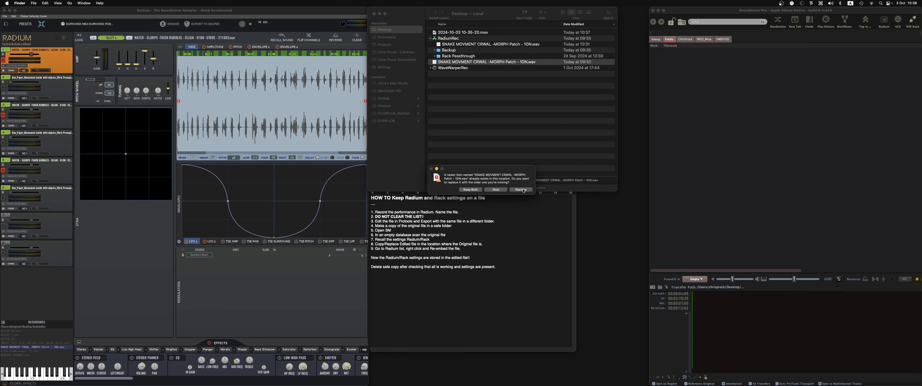
pyautogui.click(522, 189)
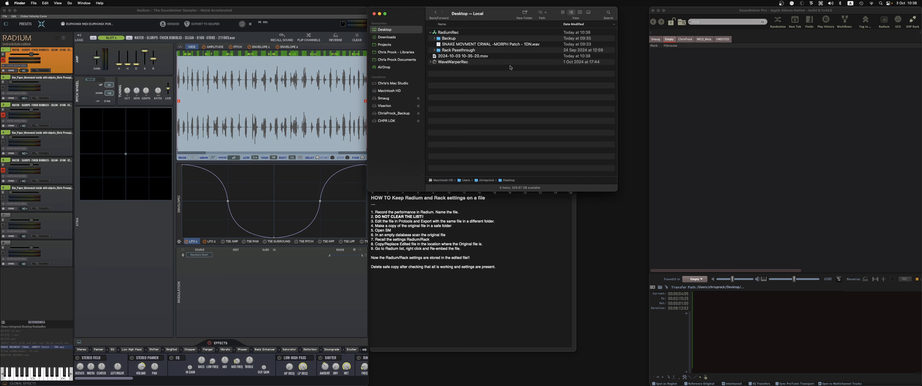
# - Import the replaced file from the RadiumRec folder into the Soundminer database
pyautogui.click(497, 46)
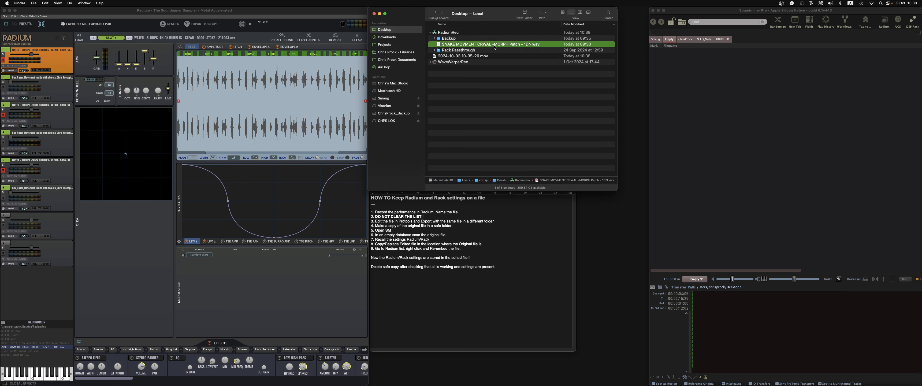
pyautogui.moveTo(494, 46); pyautogui.dragTo(866, 113)
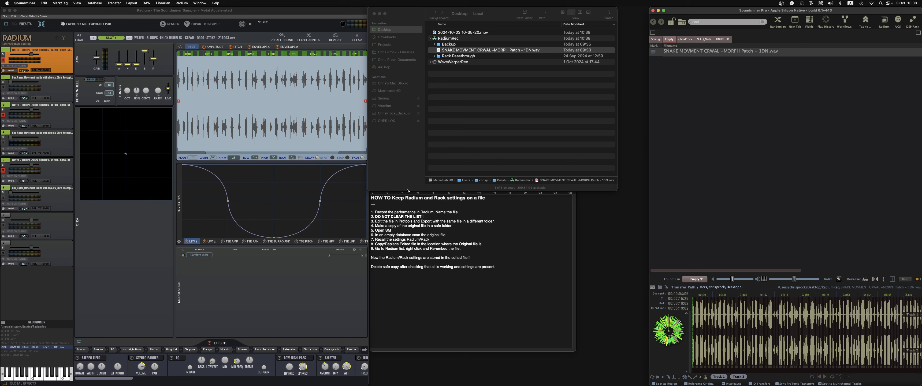
# - Re-embed the Radium settings into the selected recording
pyautogui.rightClick(38, 347)
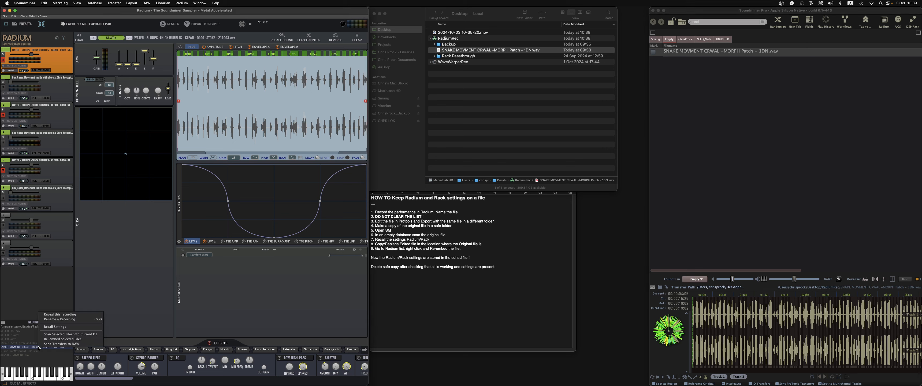
pyautogui.click(56, 340)
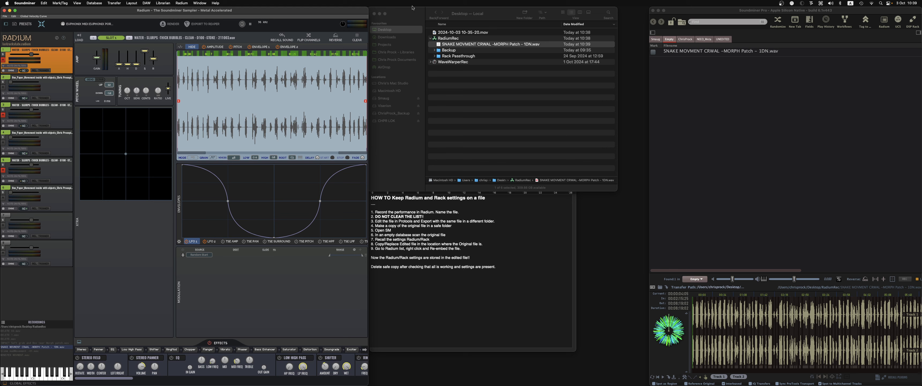
pyautogui.click(717, 114)
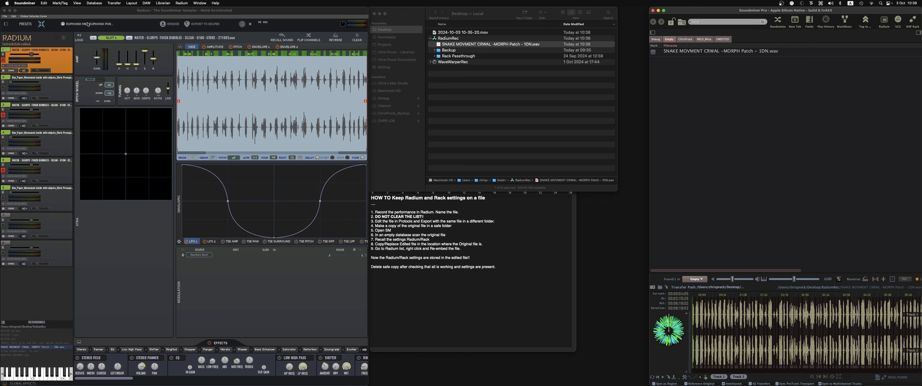
pyautogui.click(29, 26)
pyautogui.click(25, 24)
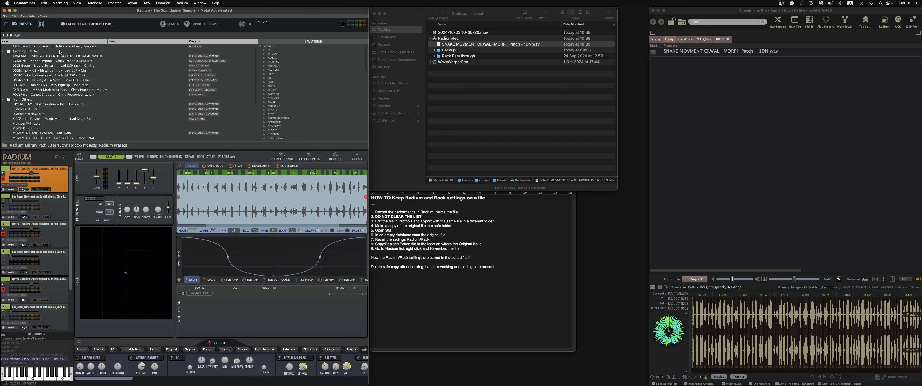
pyautogui.click(20, 24)
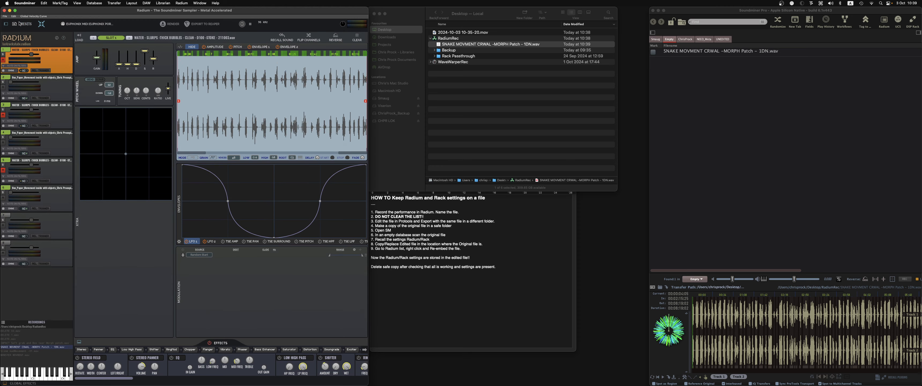
# - Select the record and switch to the view layout showing the Filename and SRC columns
pyautogui.click(773, 121)
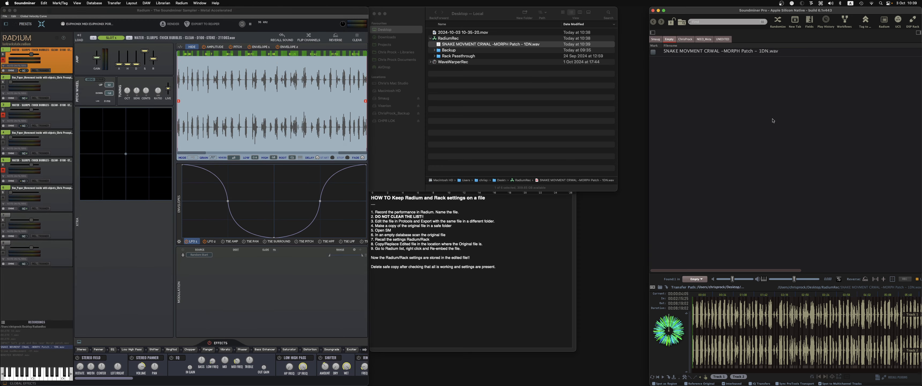
pyautogui.click(730, 52)
pyautogui.press('super+1')
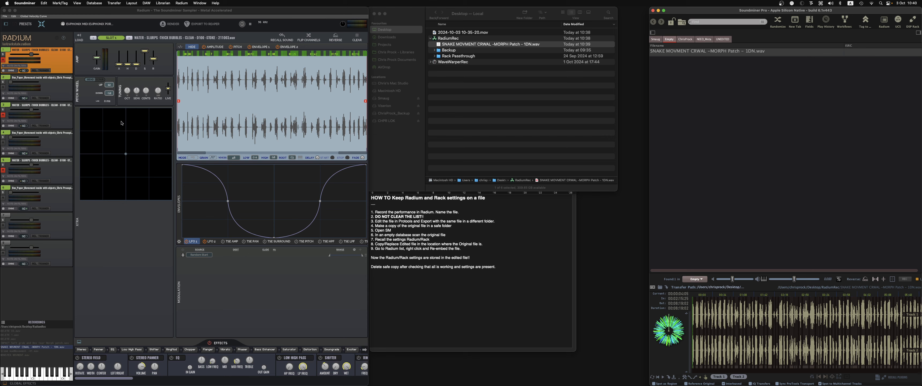
pyautogui.click(537, 122)
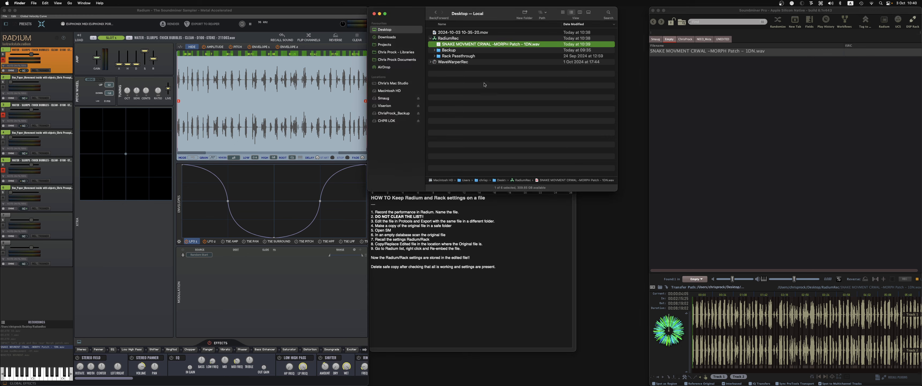
pyautogui.click(695, 106)
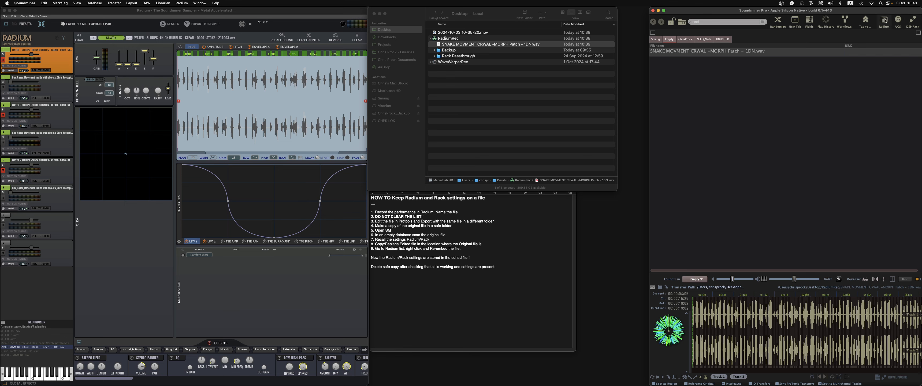
# - Run the SRC Tag workflow on the record to append a unique SRC code to its filename
pyautogui.click(845, 20)
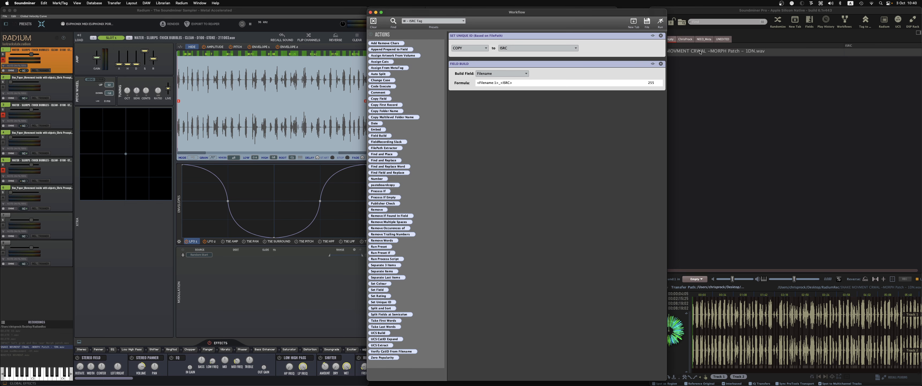
pyautogui.click(734, 53)
pyautogui.click(660, 21)
pyautogui.rightClick(865, 55)
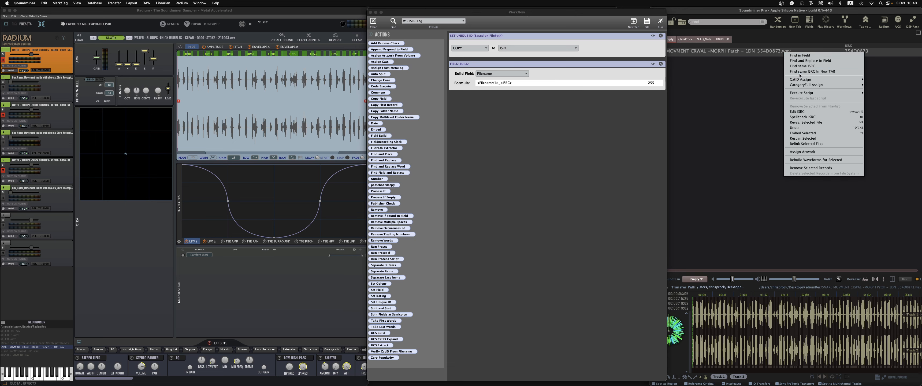
pyautogui.click(767, 90)
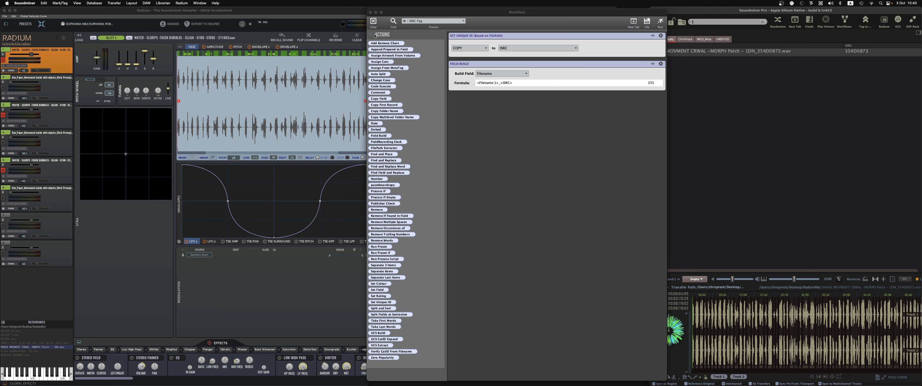
# - Close the workflow window, then create a new Desktop folder named FOLDER RADIUM and open it
pyautogui.click(370, 13)
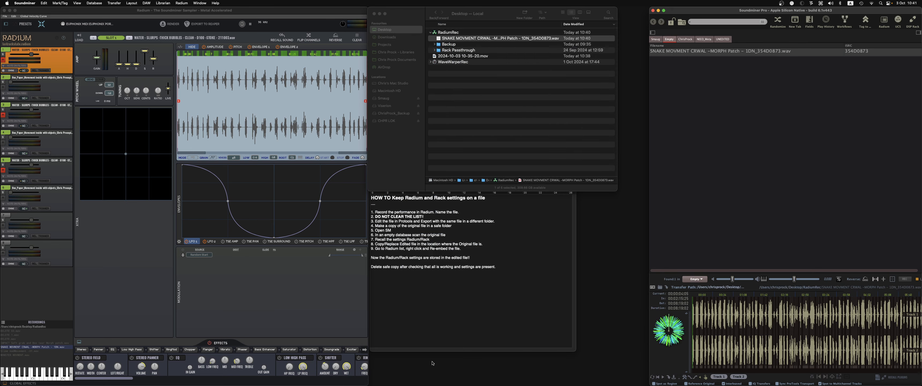
pyautogui.rightClick(468, 117)
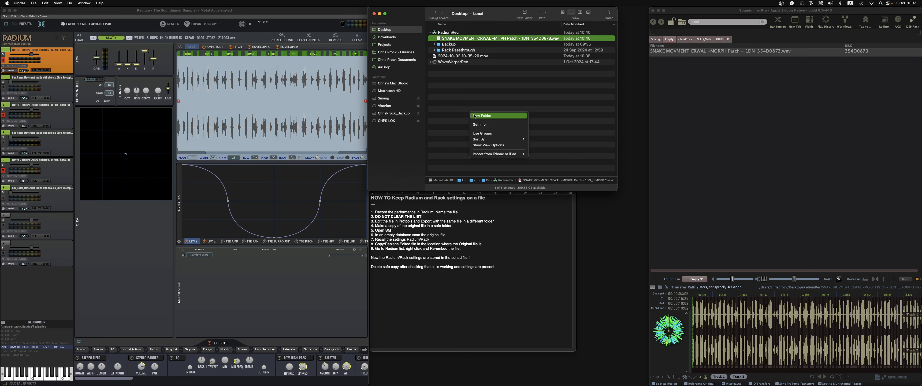
pyautogui.click(474, 116)
pyautogui.write('FOLDER')
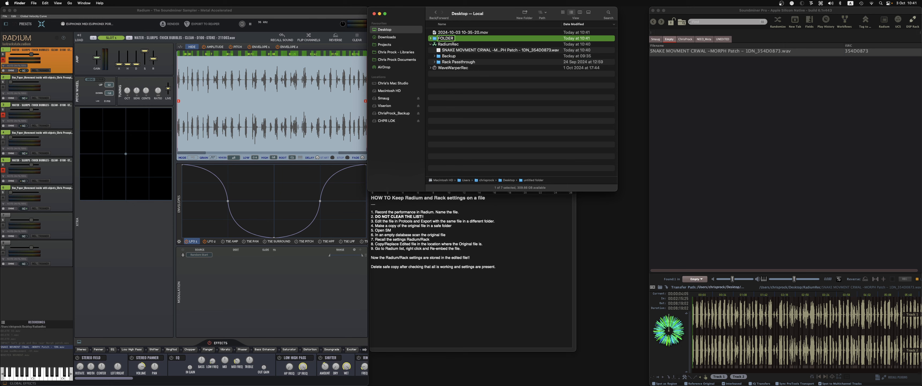
pyautogui.write(' RADIUM')
pyautogui.press('Return')
pyautogui.doubleClick(448, 38)
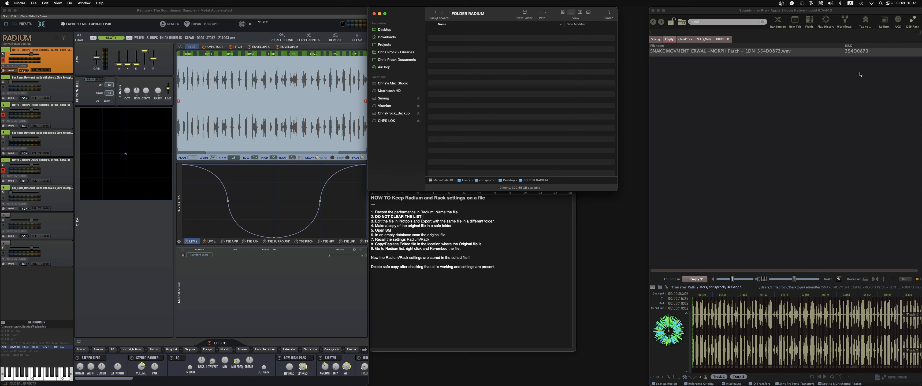
# - Copy the record's SRC code and create a subfolder named 354D0873 inside FOLDER RADIUM
pyautogui.click(856, 51)
pyautogui.click(856, 51)
pyautogui.press('super+c')
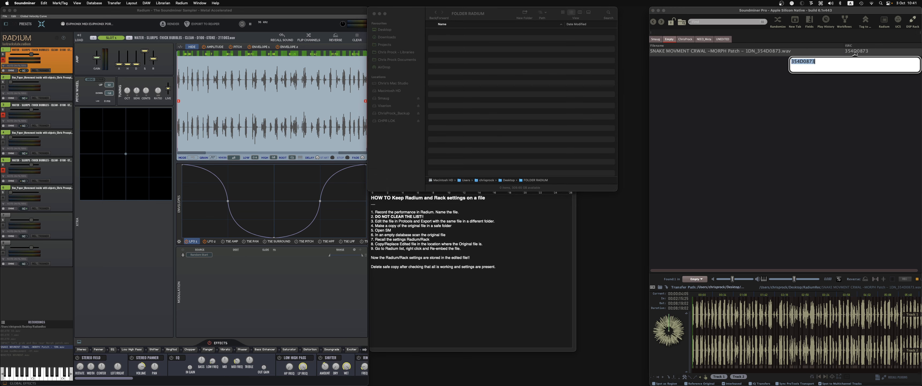
pyautogui.press('Escape')
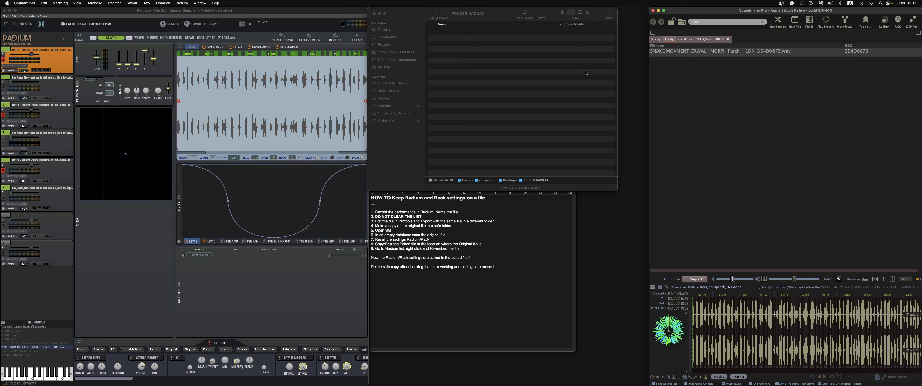
pyautogui.rightClick(495, 61)
pyautogui.click(499, 64)
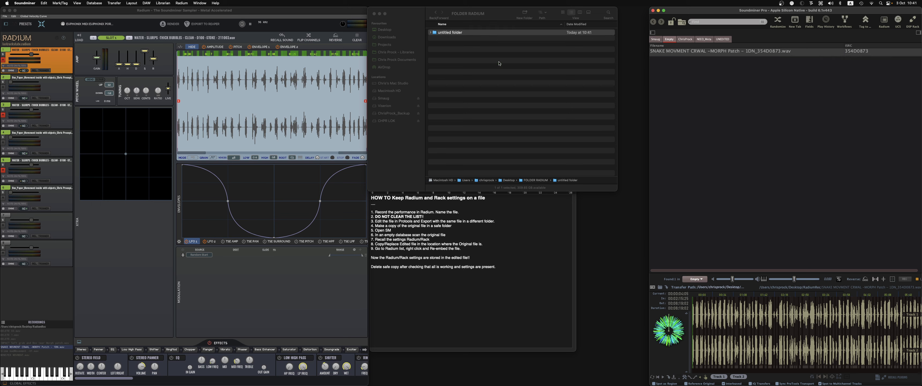
pyautogui.click(456, 33)
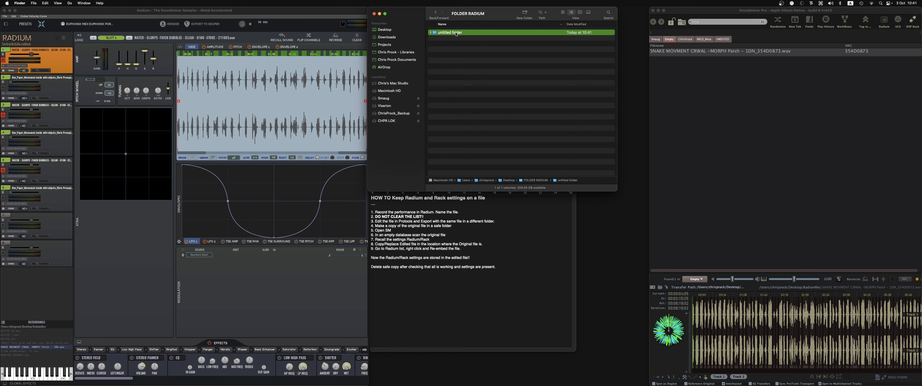
pyautogui.press('Return')
pyautogui.press('super+v')
pyautogui.press('Return')
# - Save the current Radium patch as 354D0873 into the 354D0873 folder, accepting the outside-library-path warning
pyautogui.click(121, 12)
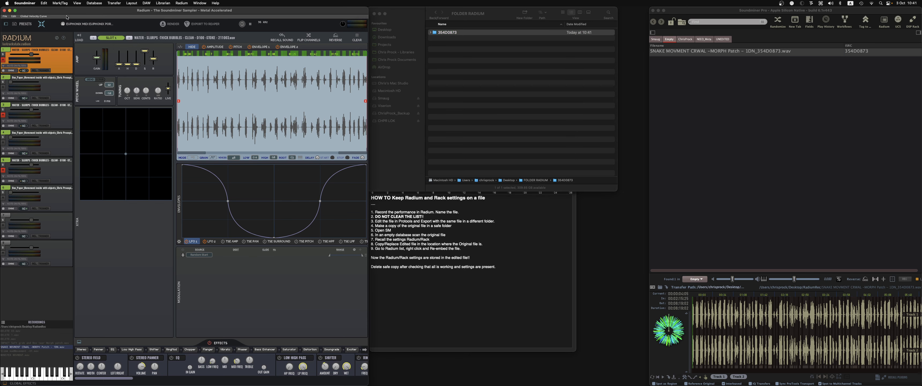
pyautogui.click(5, 16)
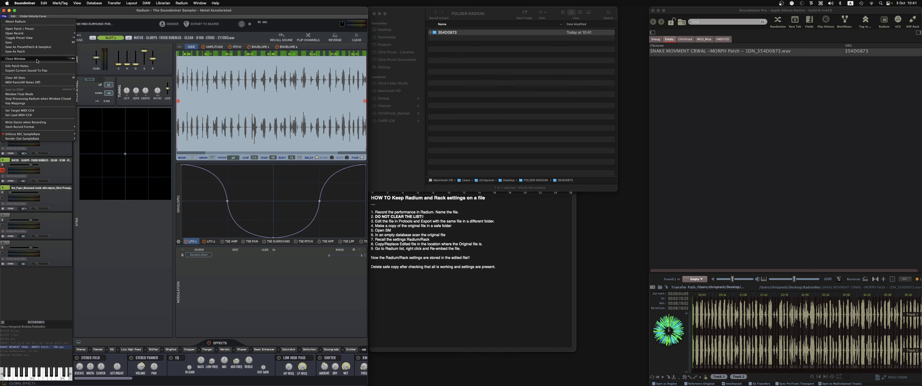
pyautogui.click(38, 47)
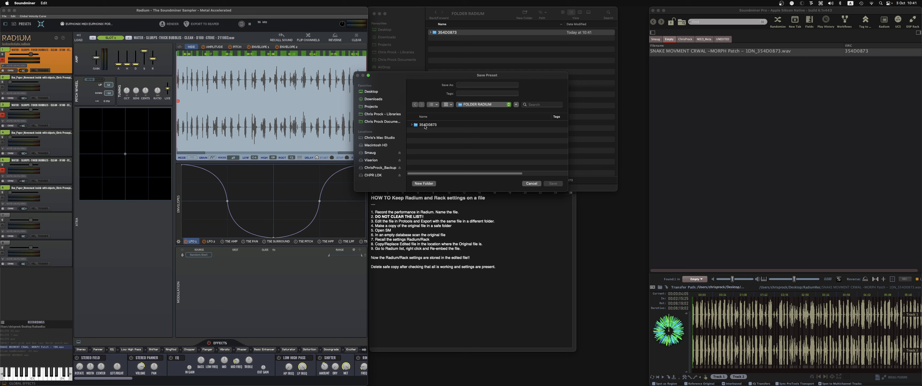
pyautogui.doubleClick(426, 126)
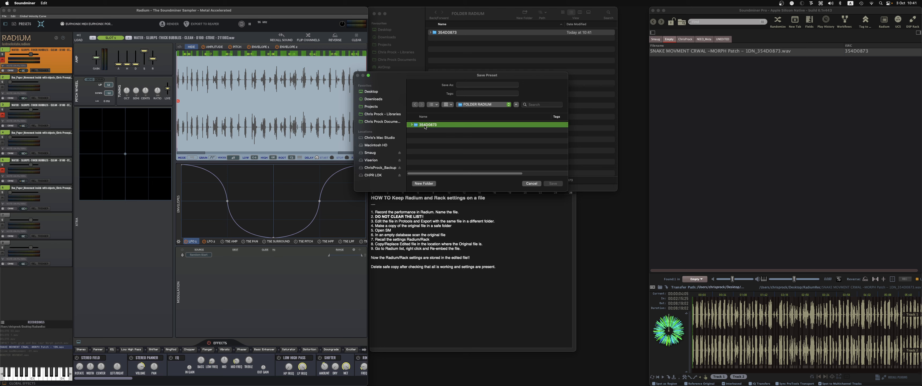
pyautogui.click(466, 84)
pyautogui.press('super+v')
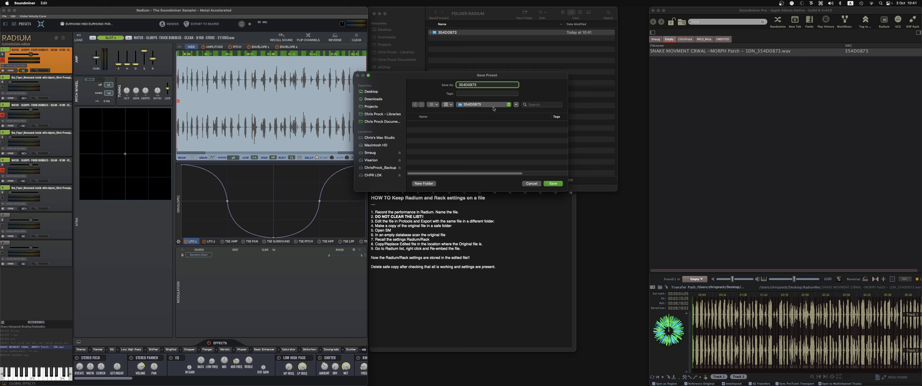
pyautogui.click(554, 184)
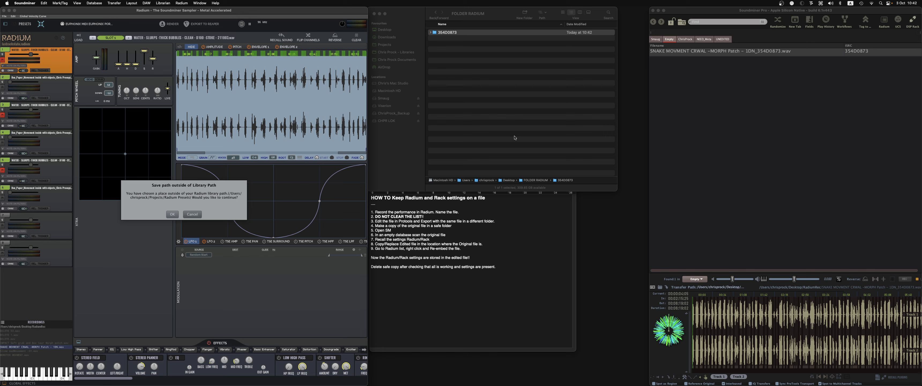
pyautogui.click(172, 214)
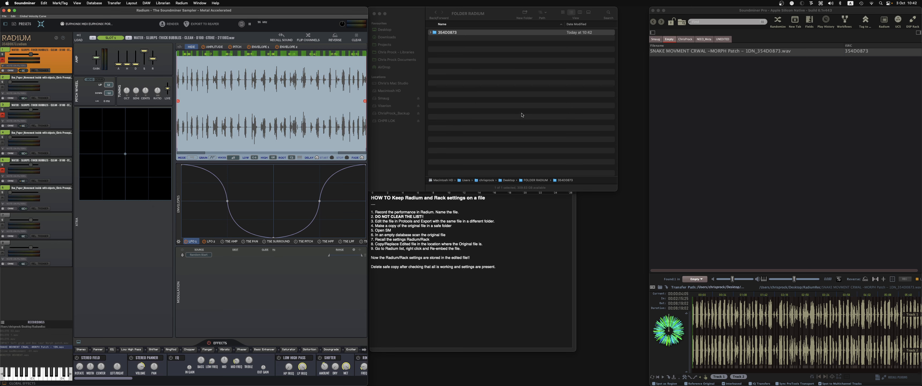
# - Open the 354D0873 folder in Finder and move its window aside
pyautogui.click(529, 103)
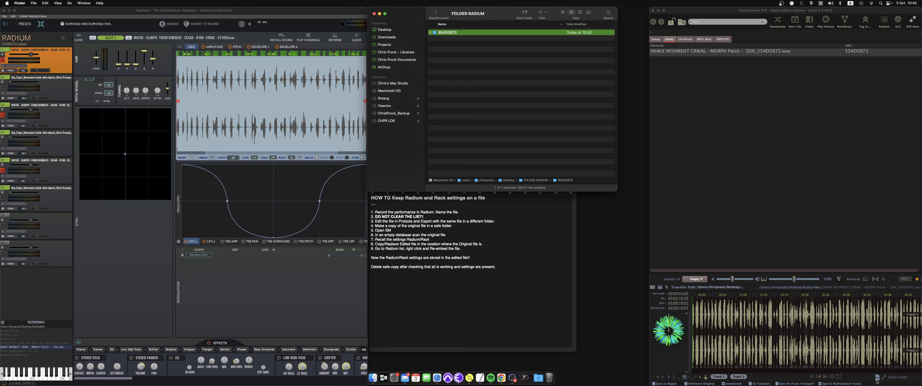
pyautogui.click(552, 100)
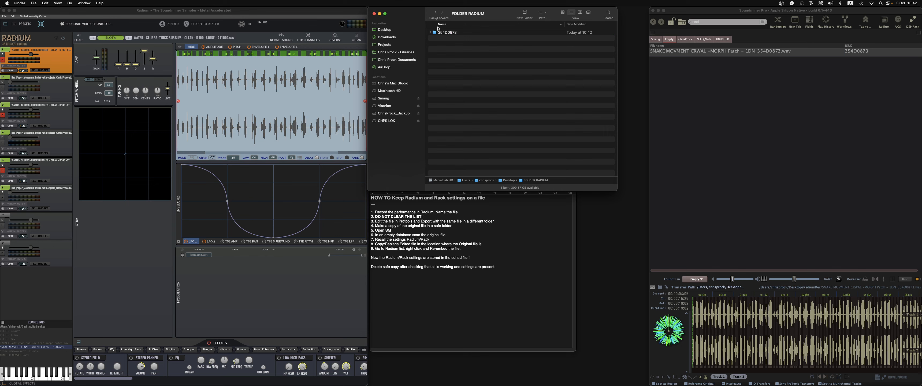
pyautogui.doubleClick(441, 32)
pyautogui.moveTo(476, 7); pyautogui.dragTo(206, 39)
# - Open the Processing Rack and save its current settings as a DSP preset named 354D0873
pyautogui.click(871, 26)
pyautogui.click(918, 25)
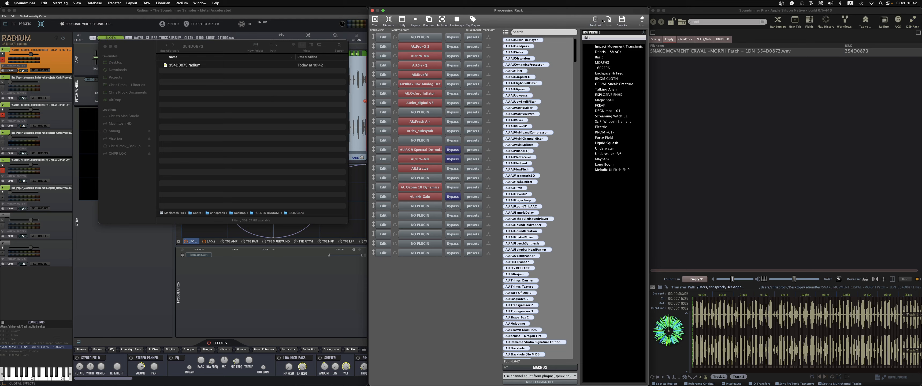
pyautogui.click(623, 20)
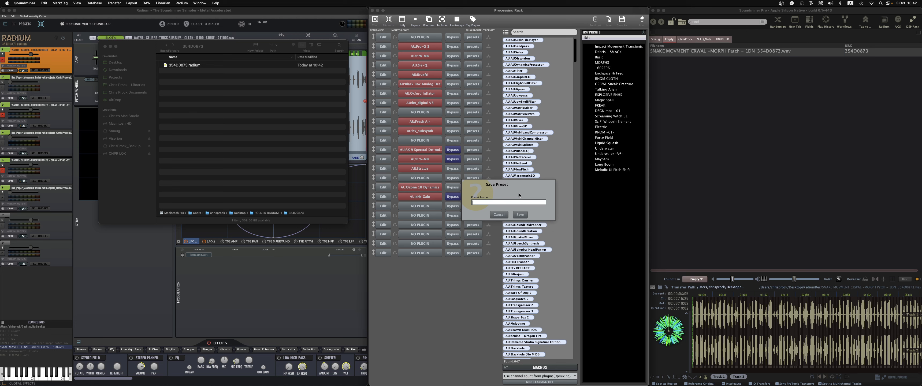
pyautogui.press('super+v')
pyautogui.click(519, 214)
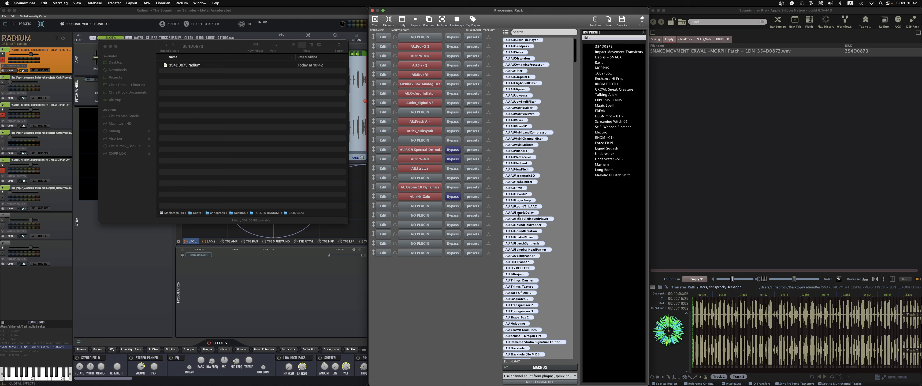
# - Export the 354D0873 rack preset into the 354D0873 folder alongside the Radium patch file
pyautogui.click(610, 47)
pyautogui.moveTo(610, 47); pyautogui.dragTo(201, 156)
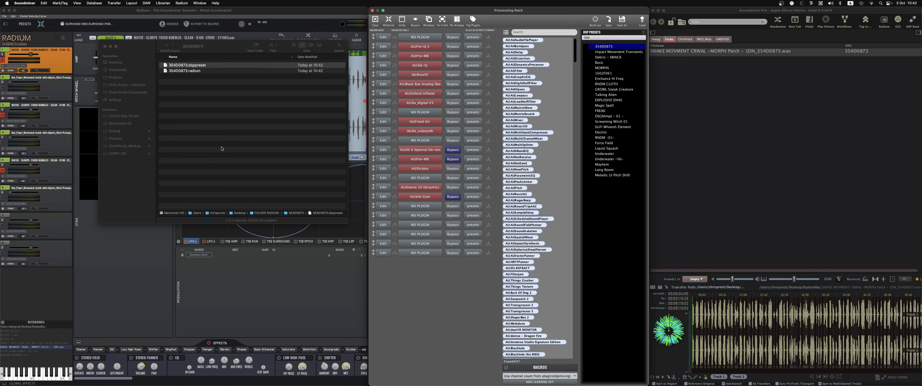
pyautogui.click(215, 124)
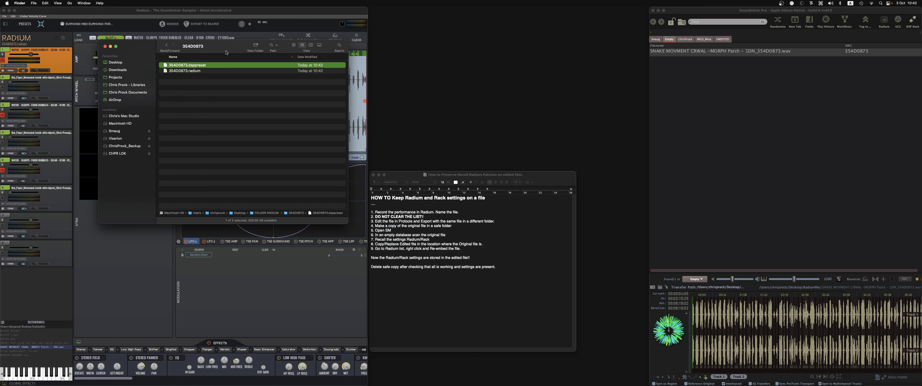
pyautogui.click(768, 144)
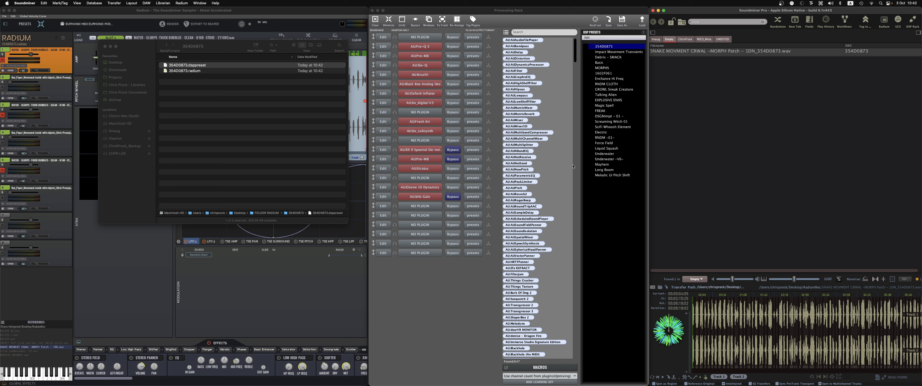
pyautogui.click(235, 139)
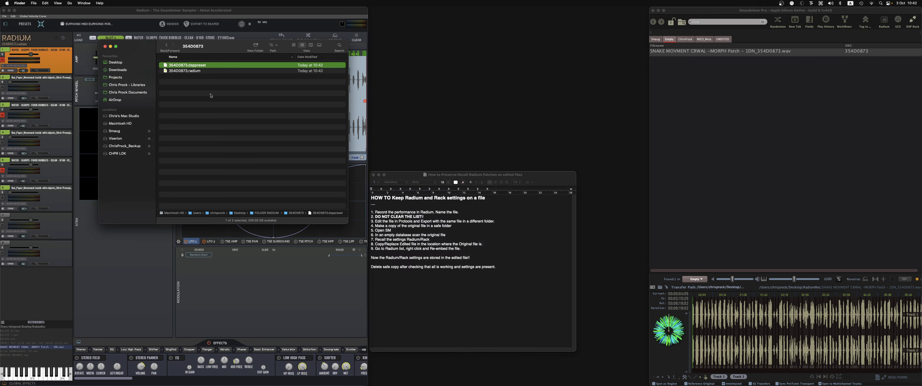
pyautogui.click(702, 159)
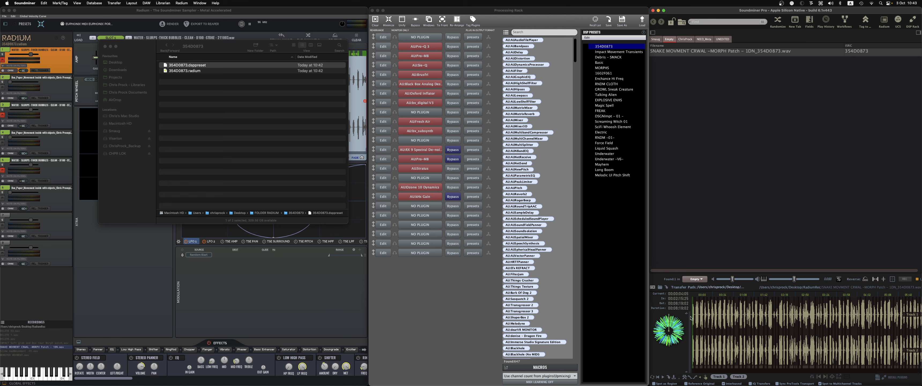
pyautogui.click(242, 112)
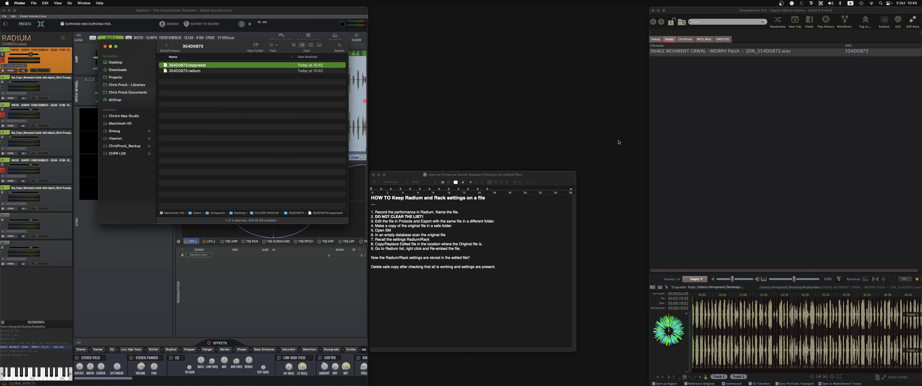
pyautogui.click(756, 161)
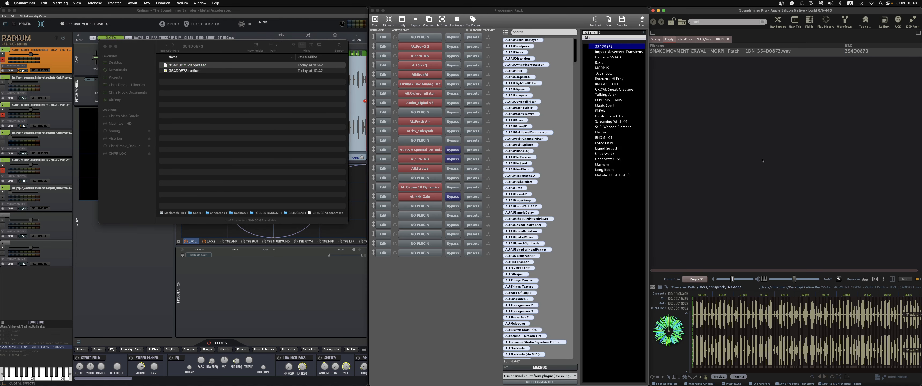